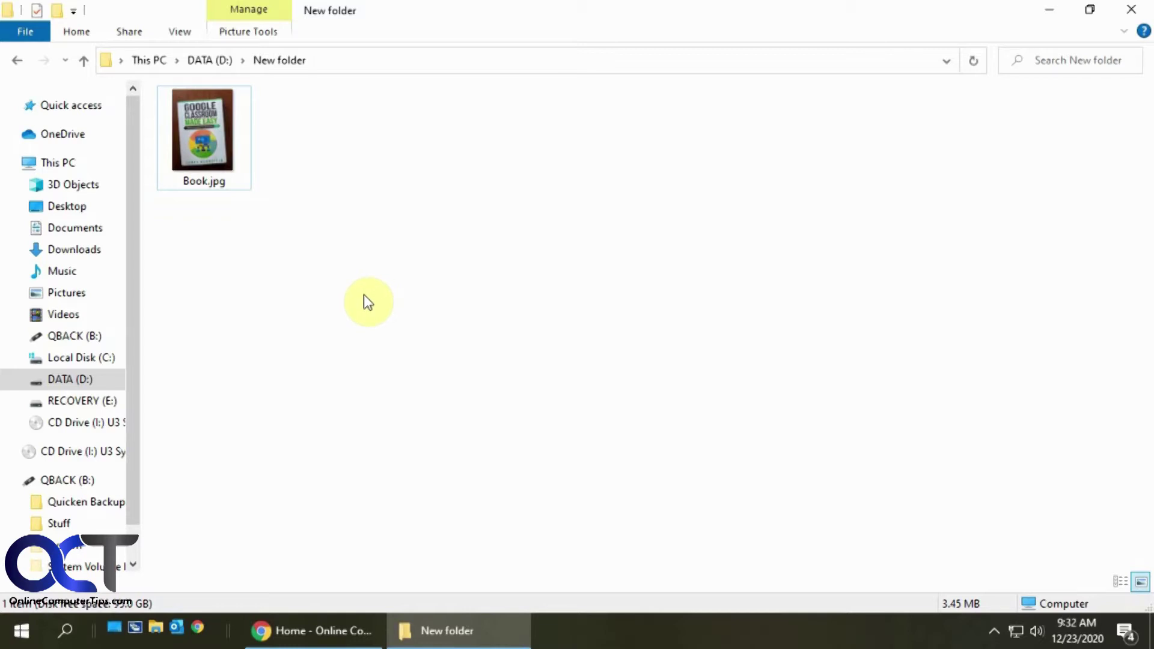
View Book.jpg briefly, then back out of the app-choice prompt without changing the default
{"action": "double_click", "coordinate": [221, 156]}
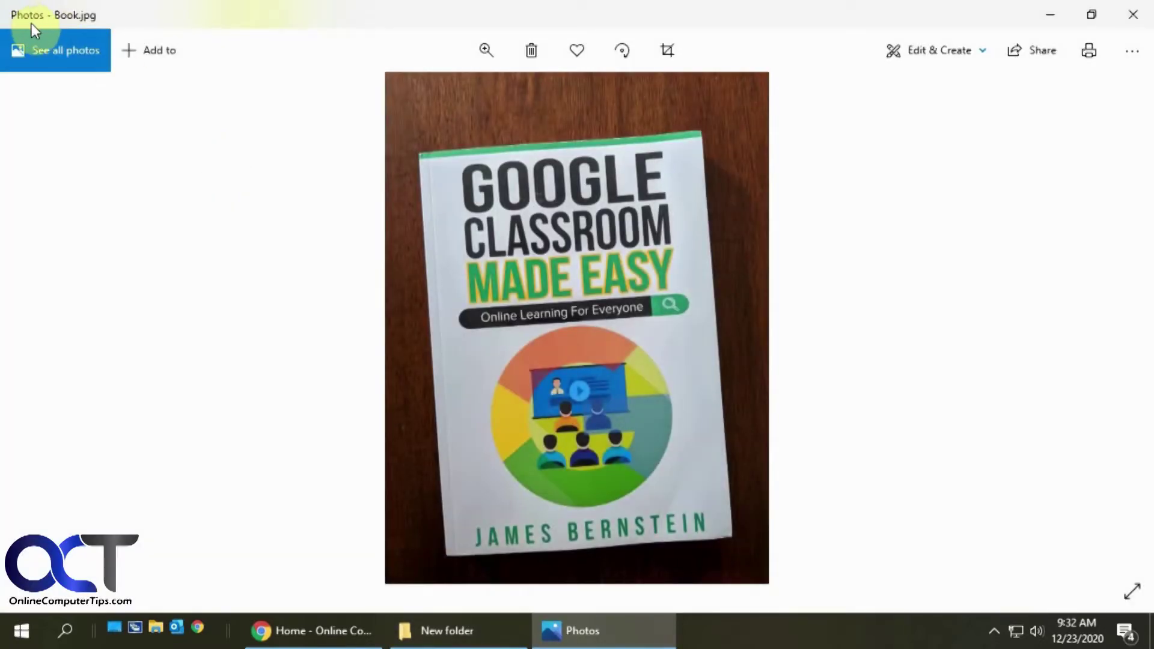
{"action": "left_click", "coordinate": [1130, 14]}
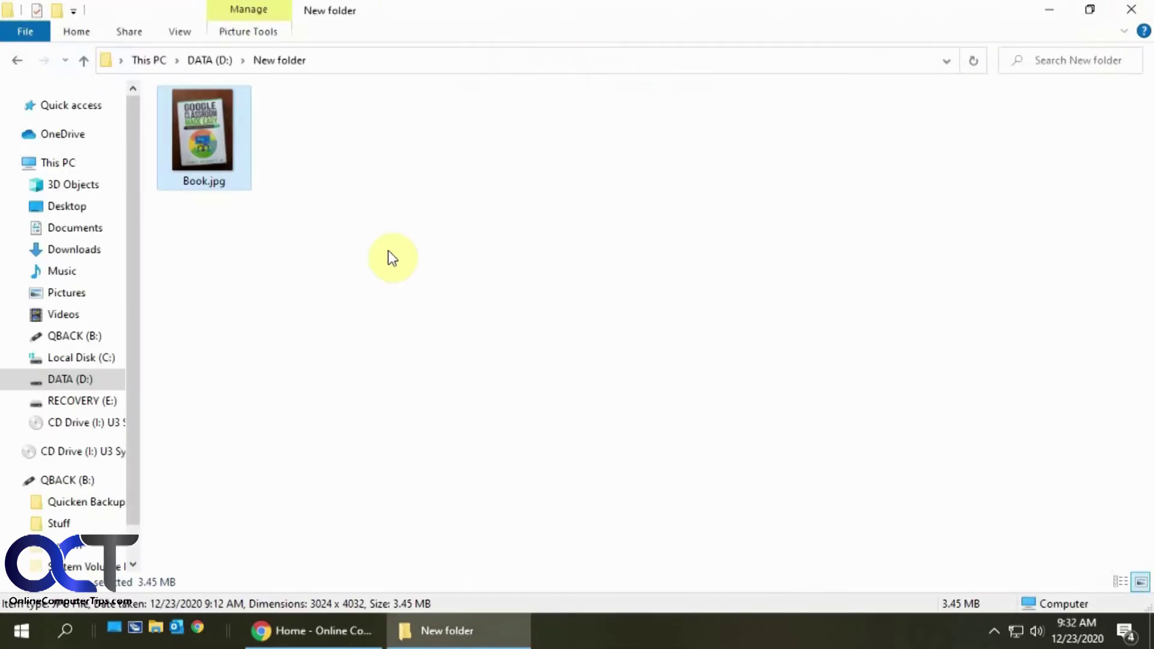
{"action": "right_click", "coordinate": [214, 168]}
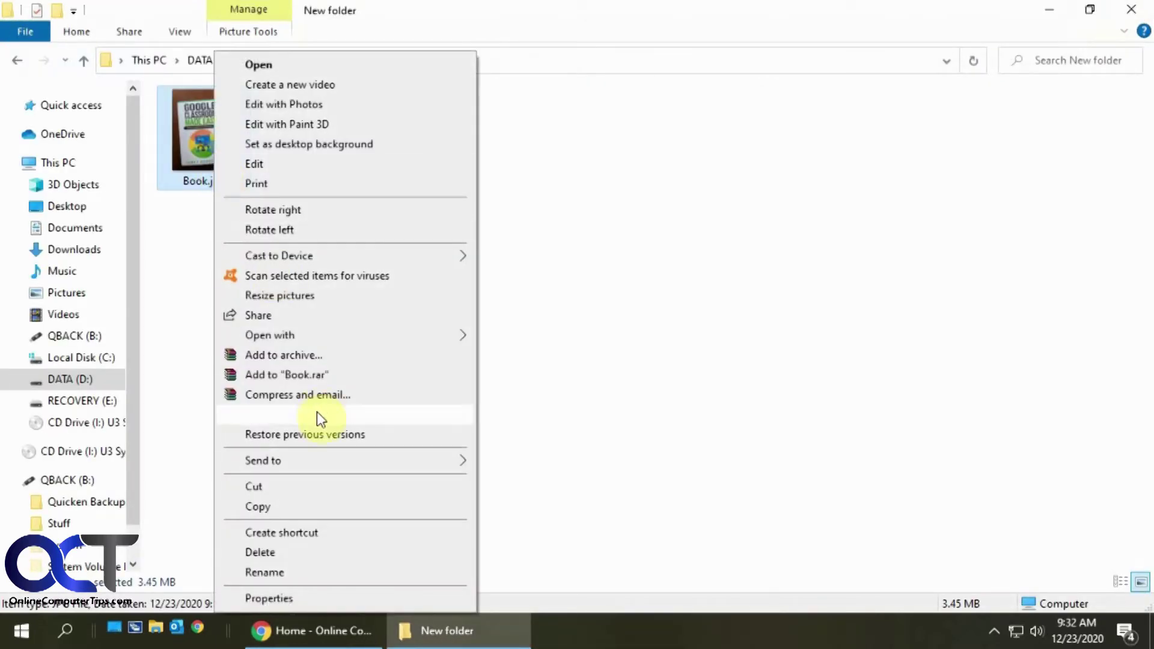
{"action": "mouse_move", "coordinate": [306, 336]}
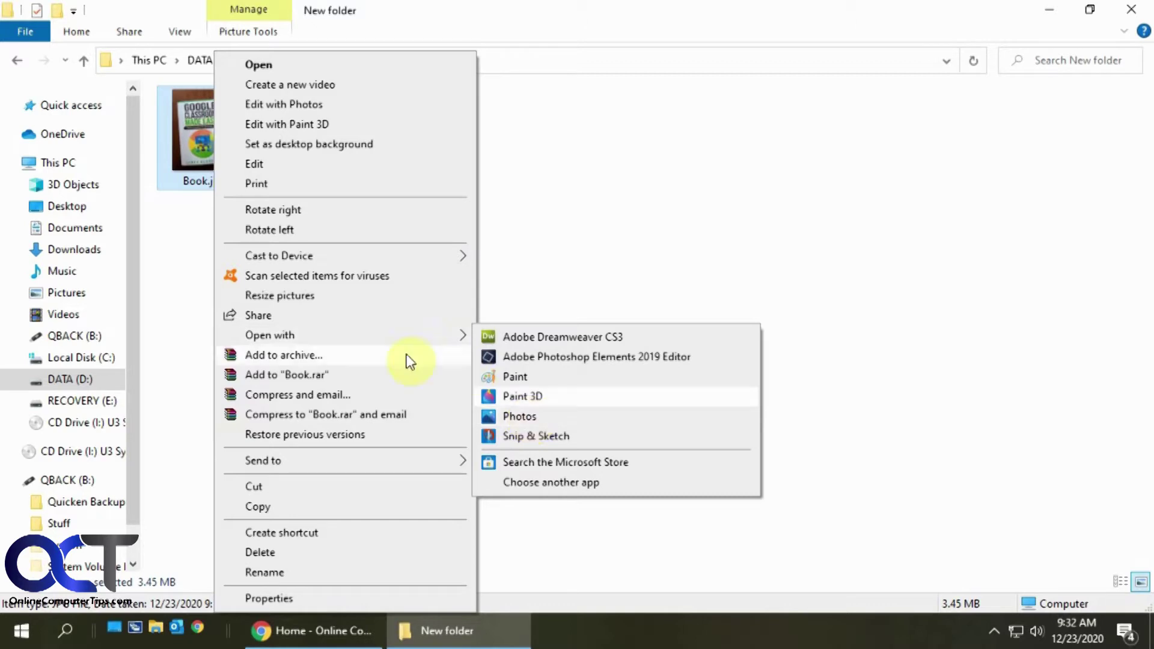
{"action": "left_click", "coordinate": [546, 481]}
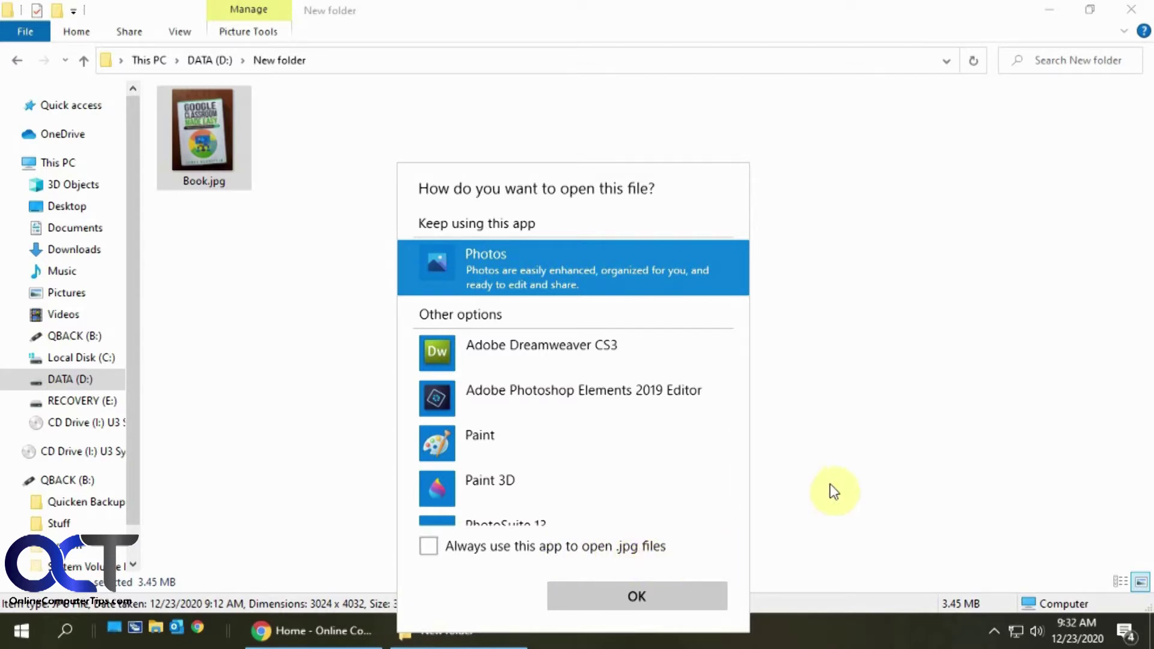
{"action": "left_click", "coordinate": [862, 479]}
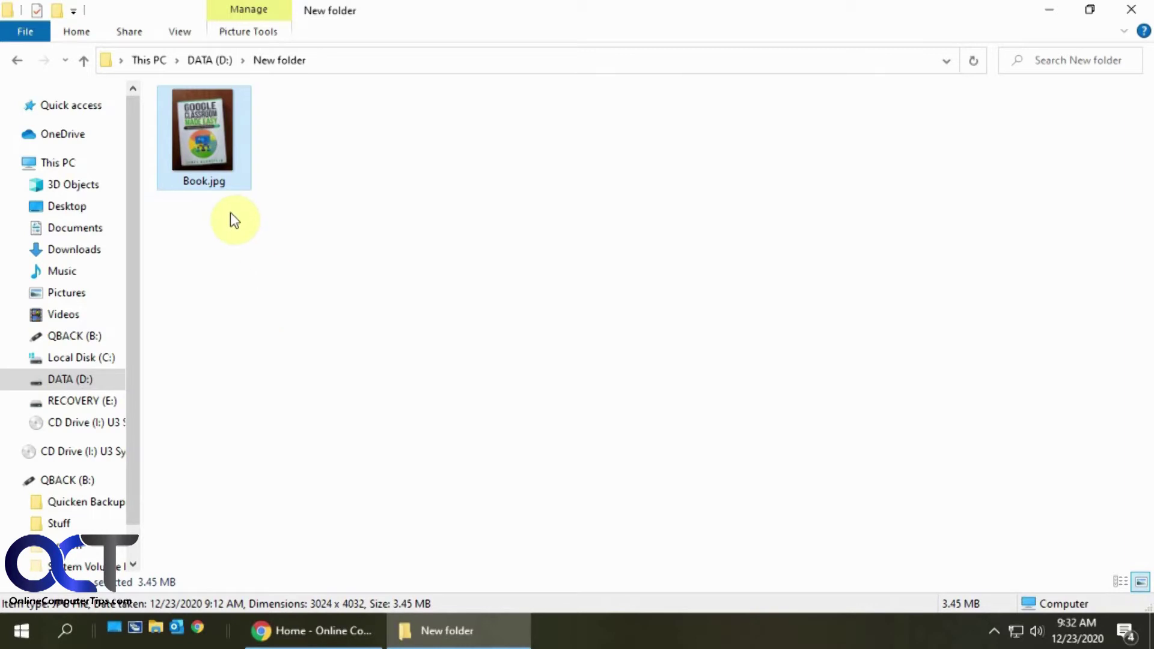
Open Book.jpg in the Crop & rotate editor and rotate it four quarter turns back upright
{"action": "double_click", "coordinate": [218, 177]}
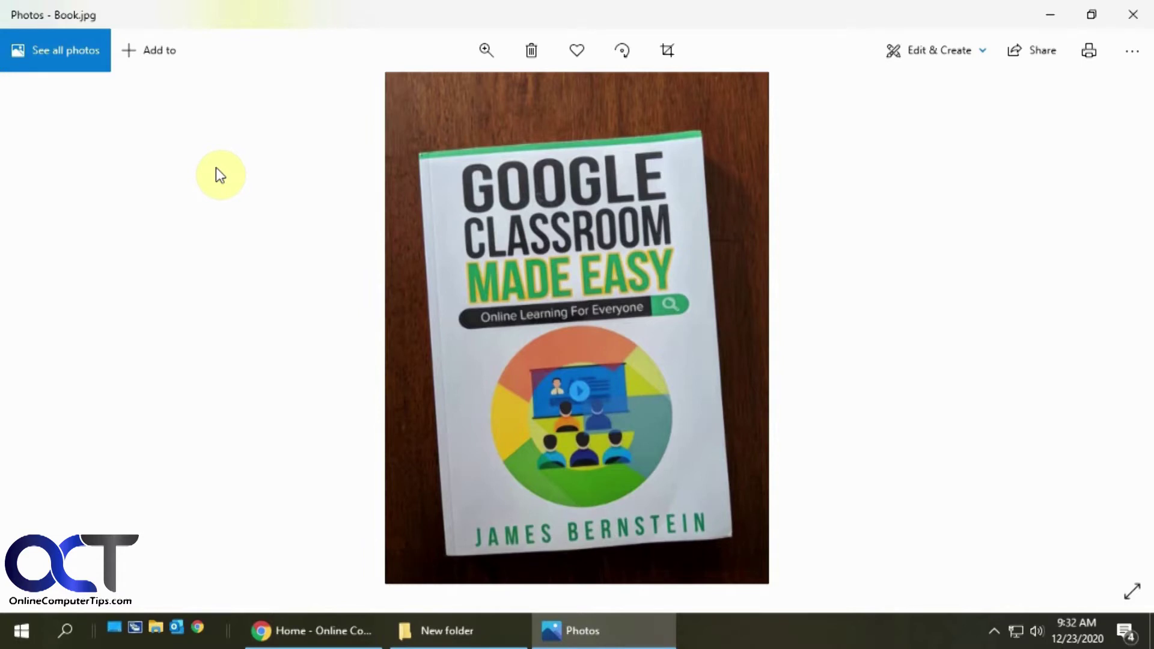
{"action": "left_click", "coordinate": [951, 52]}
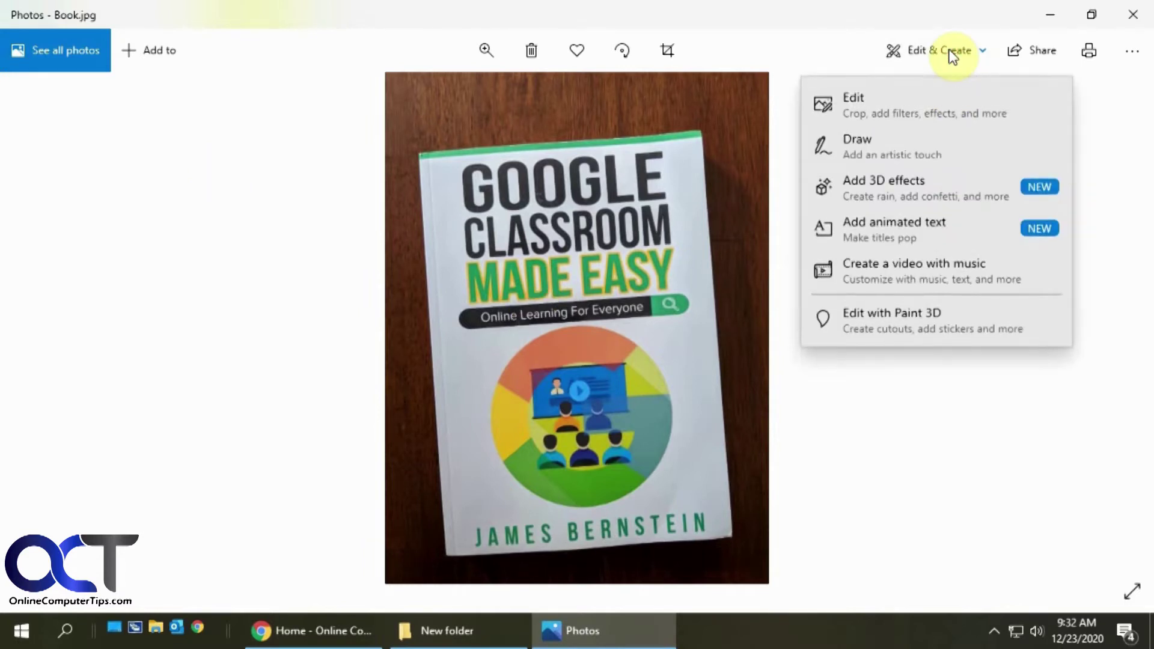
{"action": "left_click", "coordinate": [920, 99]}
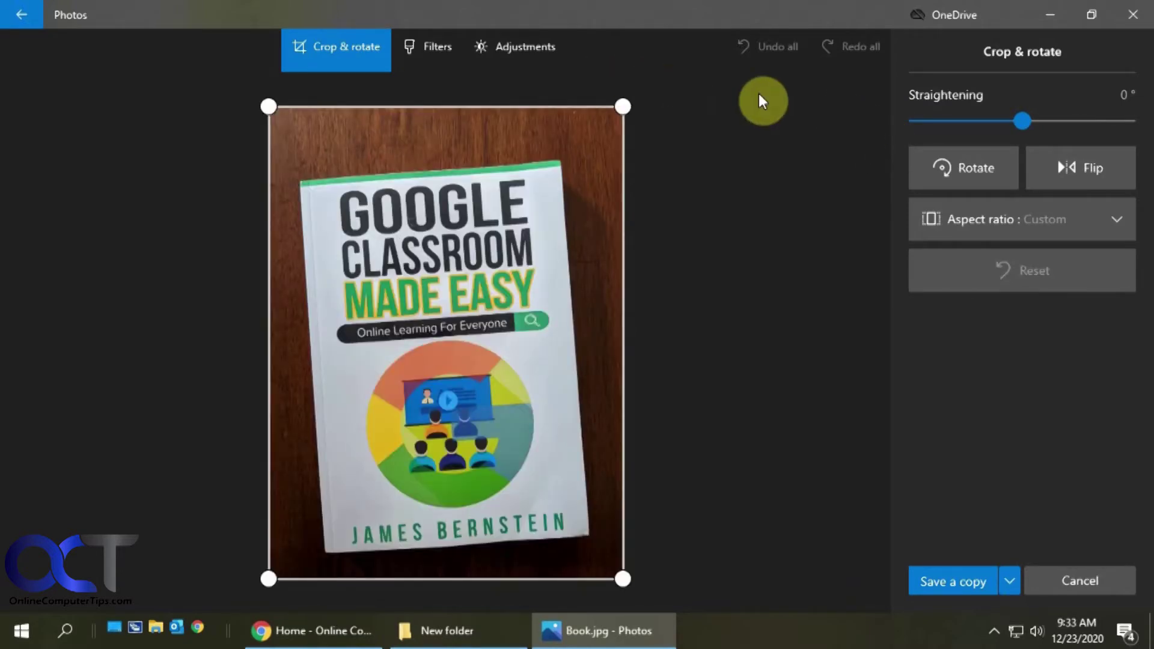
{"action": "left_click", "coordinate": [950, 171]}
{"action": "left_click", "coordinate": [949, 170]}
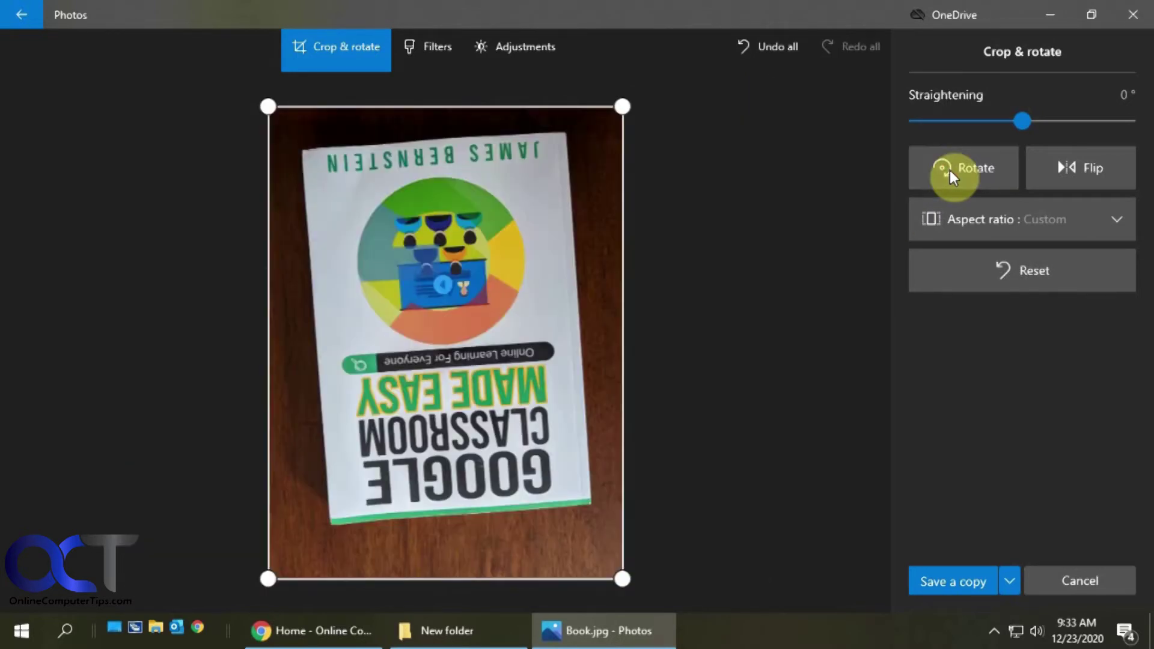
{"action": "left_click", "coordinate": [949, 171]}
{"action": "left_click", "coordinate": [949, 171]}
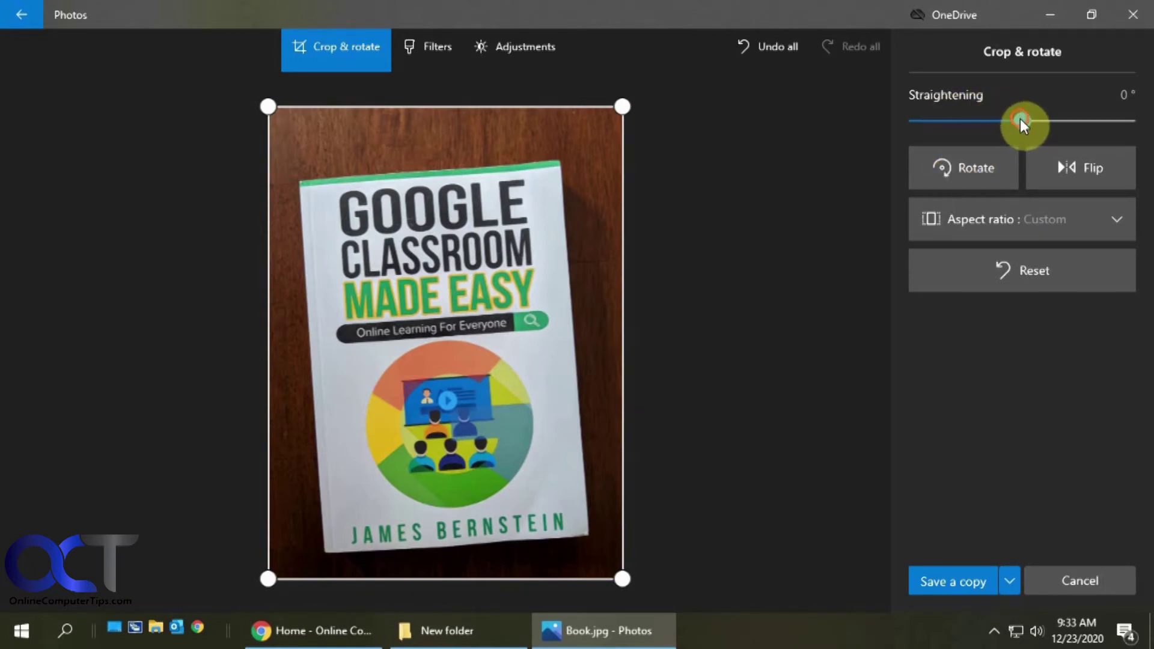
Tilt the photo to -4° and pull the bottom, right and left crop edges in to the cover
{"action": "left_click_drag", "start_coordinate": [1019, 117], "coordinate": [1029, 124]}
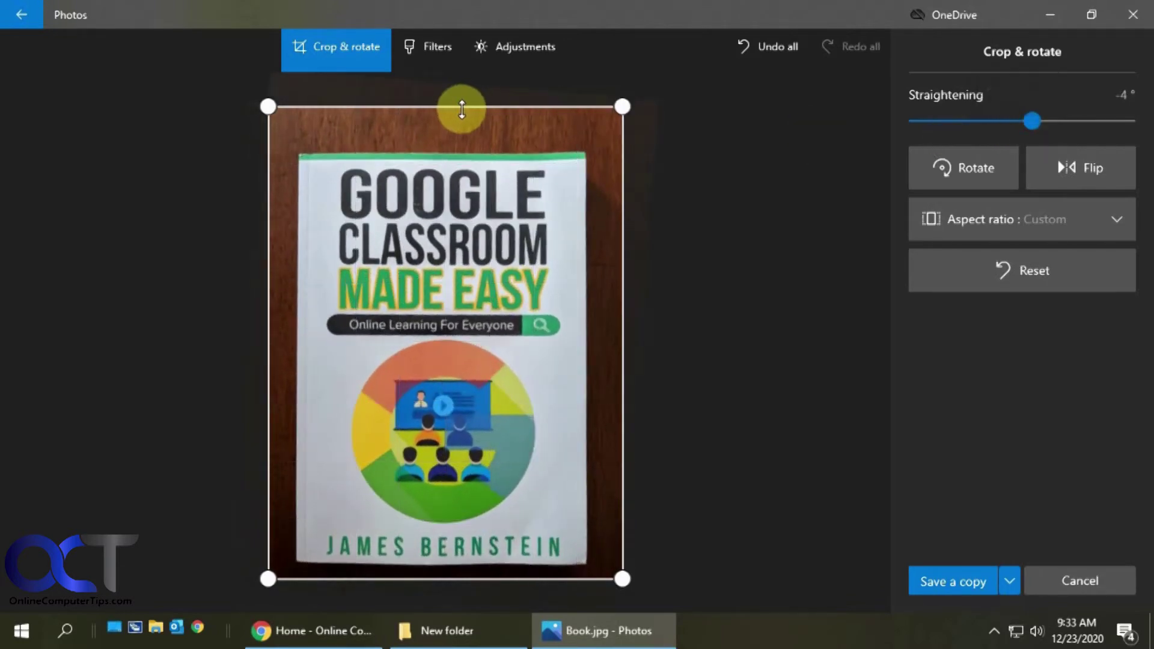
{"action": "left_click_drag", "start_coordinate": [458, 108], "coordinate": [464, 150]}
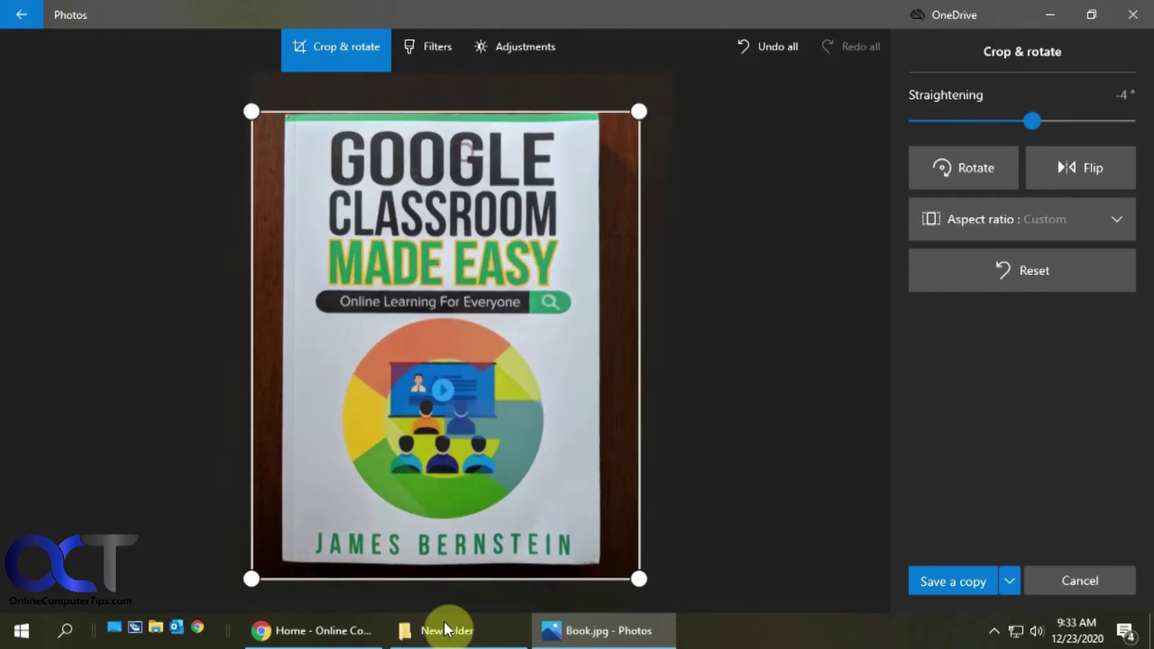
{"action": "left_click_drag", "start_coordinate": [459, 578], "coordinate": [463, 564]}
{"action": "left_click_drag", "start_coordinate": [643, 292], "coordinate": [602, 296]}
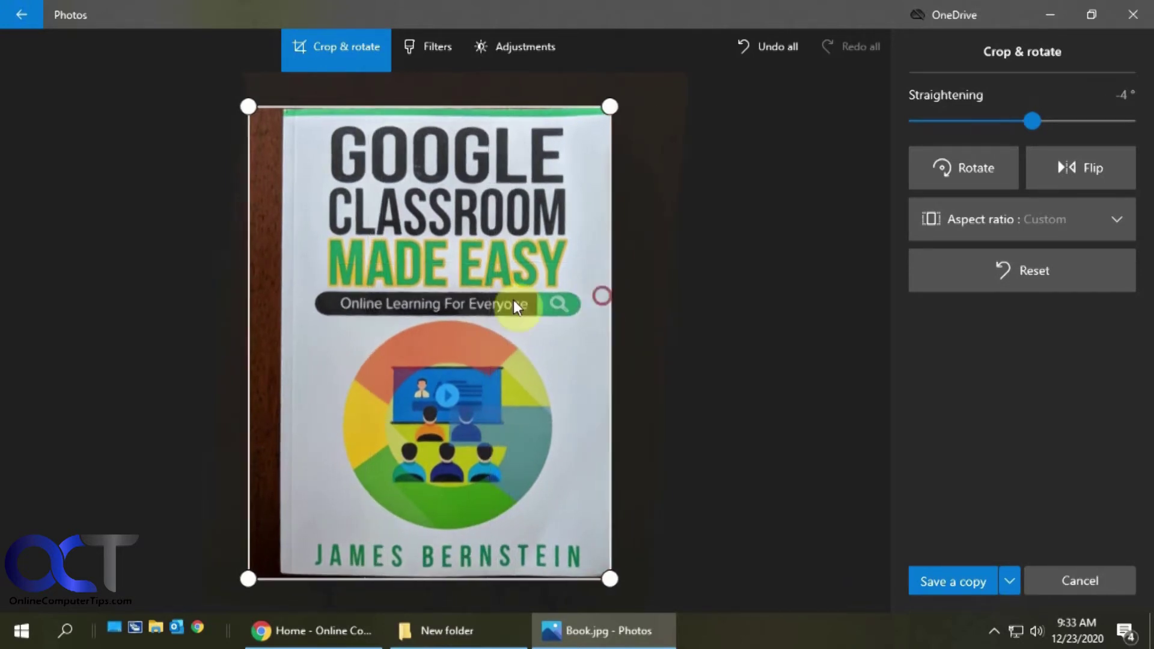
{"action": "left_click_drag", "start_coordinate": [269, 323], "coordinate": [298, 327]}
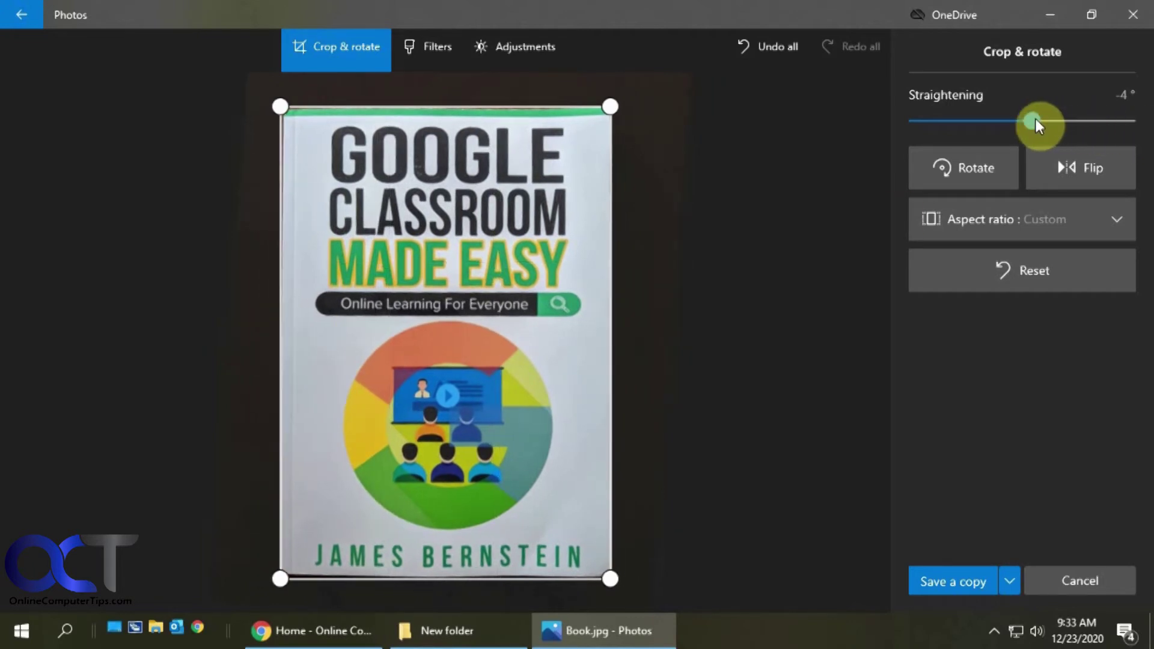
{"action": "left_click_drag", "start_coordinate": [1035, 119], "coordinate": [1032, 120]}
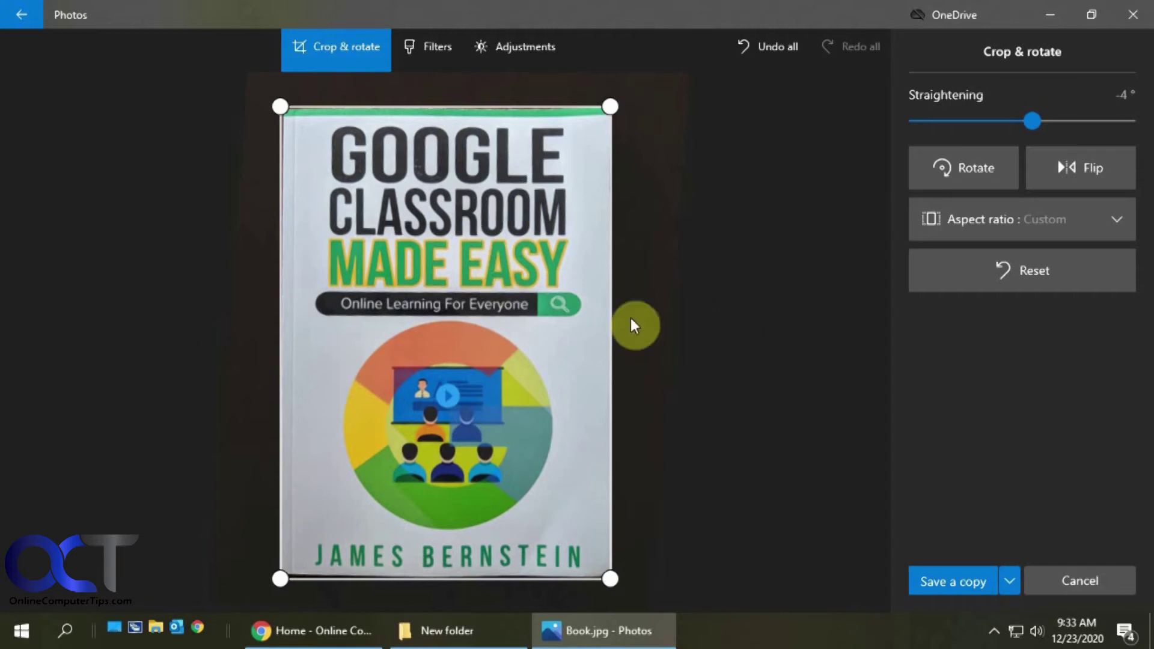
Save the edited photo as a new copy named Book2.jpg
{"action": "left_click", "coordinate": [1008, 581]}
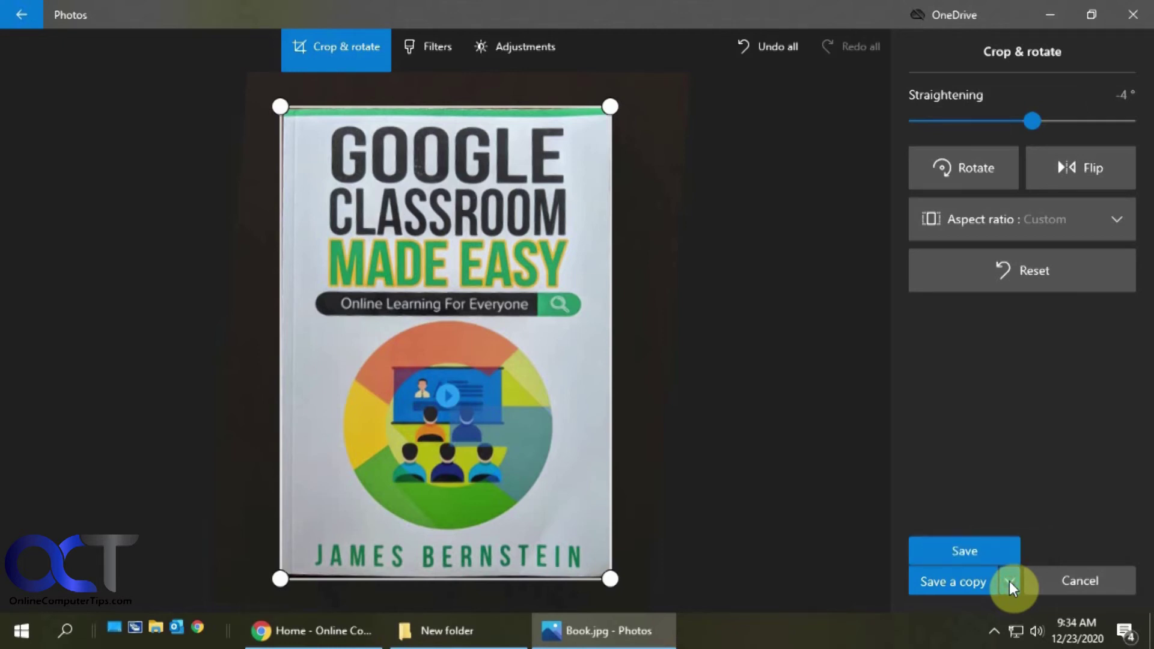
{"action": "left_click", "coordinate": [972, 549]}
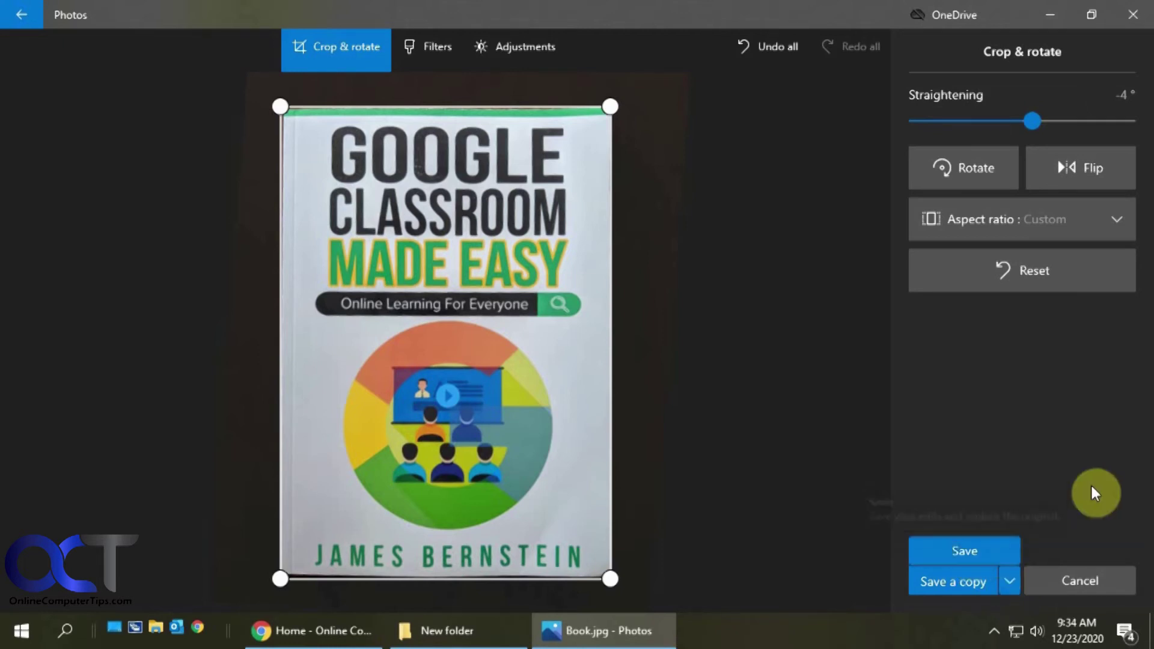
{"action": "left_click", "coordinate": [951, 578]}
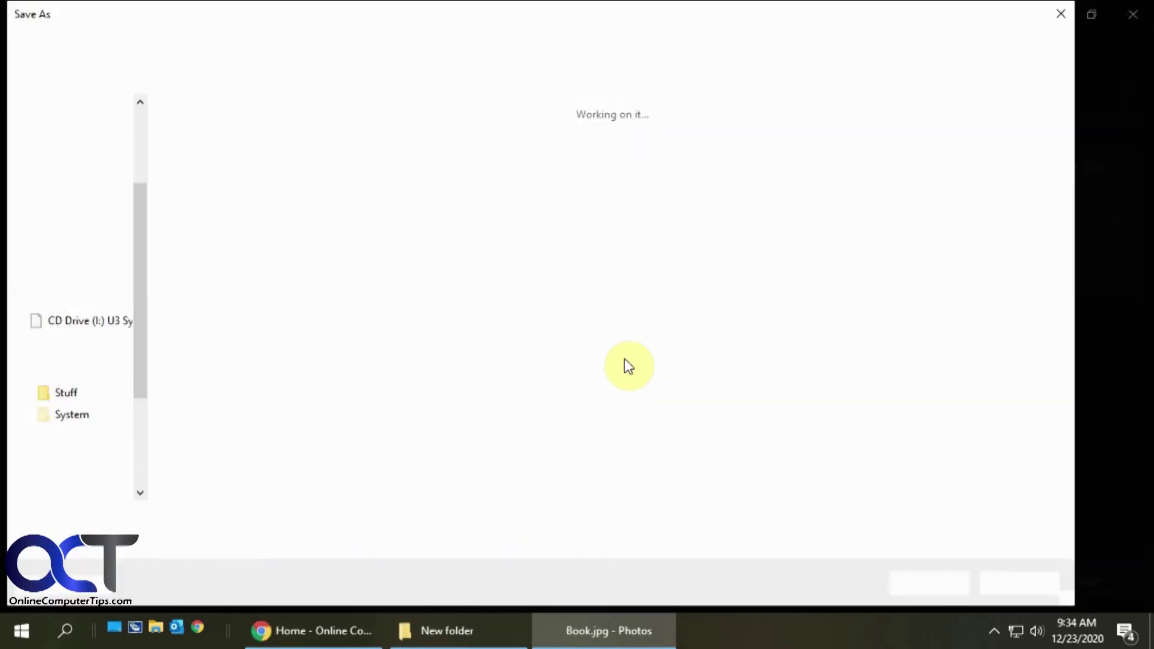
{"action": "left_click", "coordinate": [157, 519]}
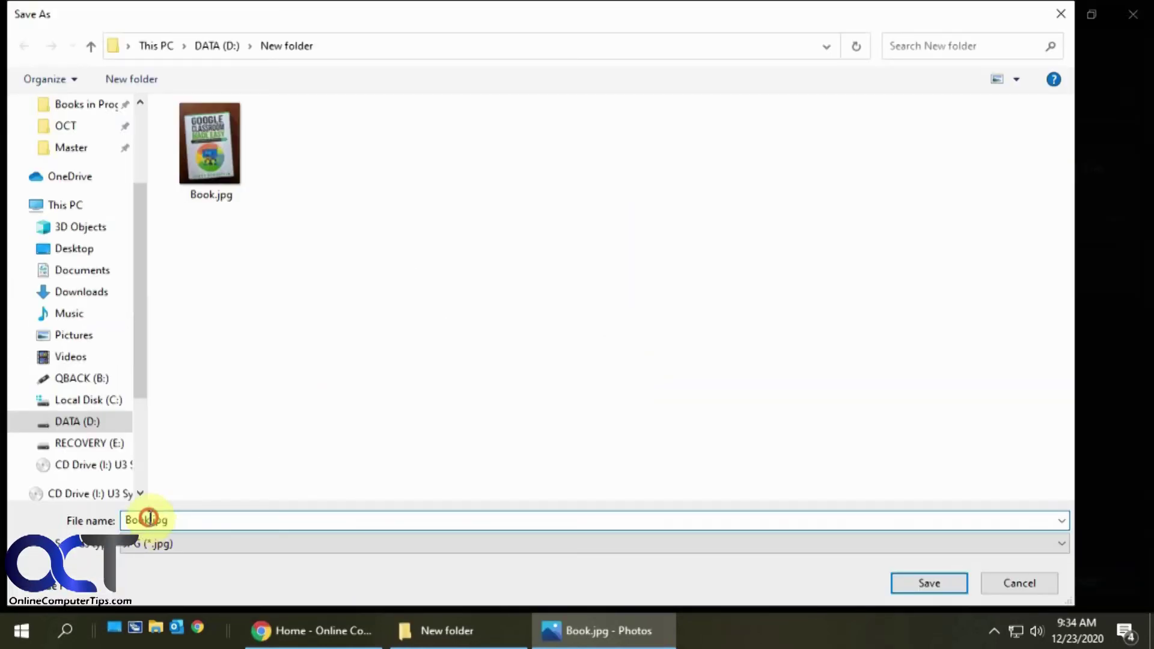
{"action": "type", "text": "2"}
{"action": "left_click", "coordinate": [919, 583]}
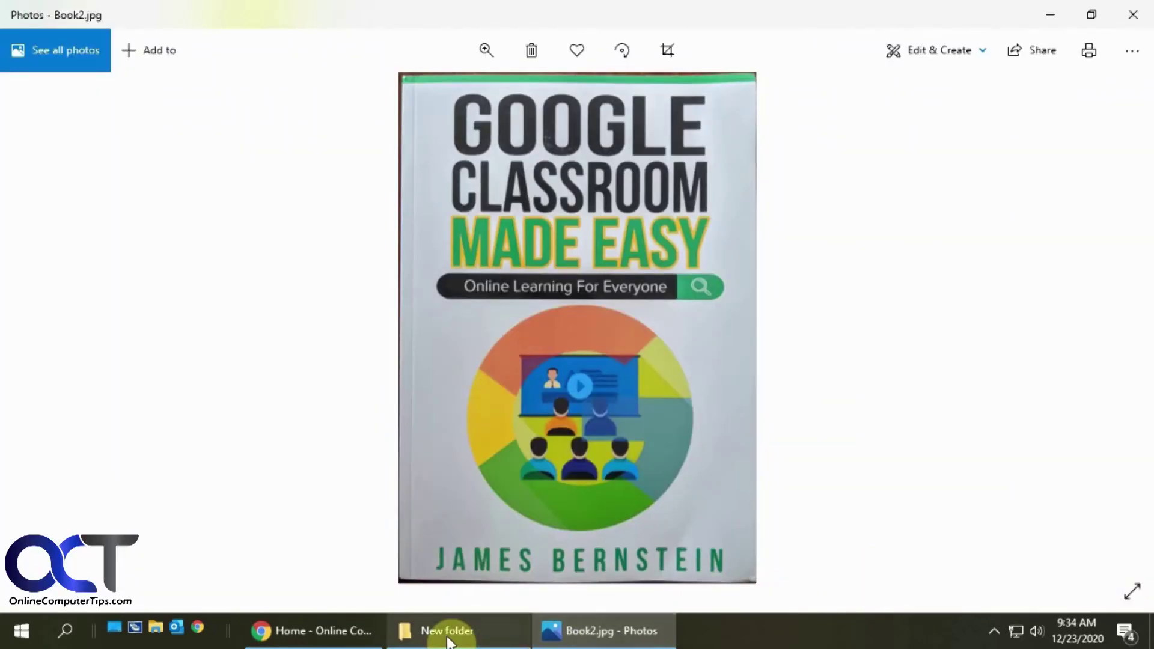
Open Book.jpg from New folder, step to Book2.jpg and open it in the crop editor
{"action": "left_click", "coordinate": [448, 630]}
{"action": "double_click", "coordinate": [221, 146]}
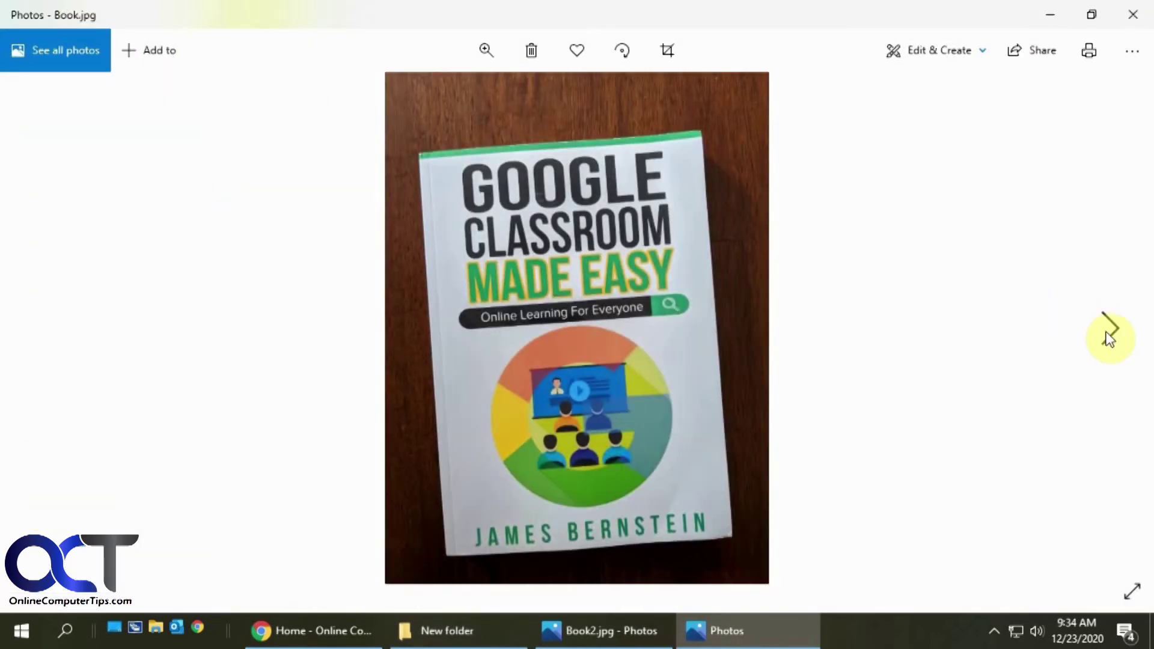
{"action": "left_click", "coordinate": [1107, 330]}
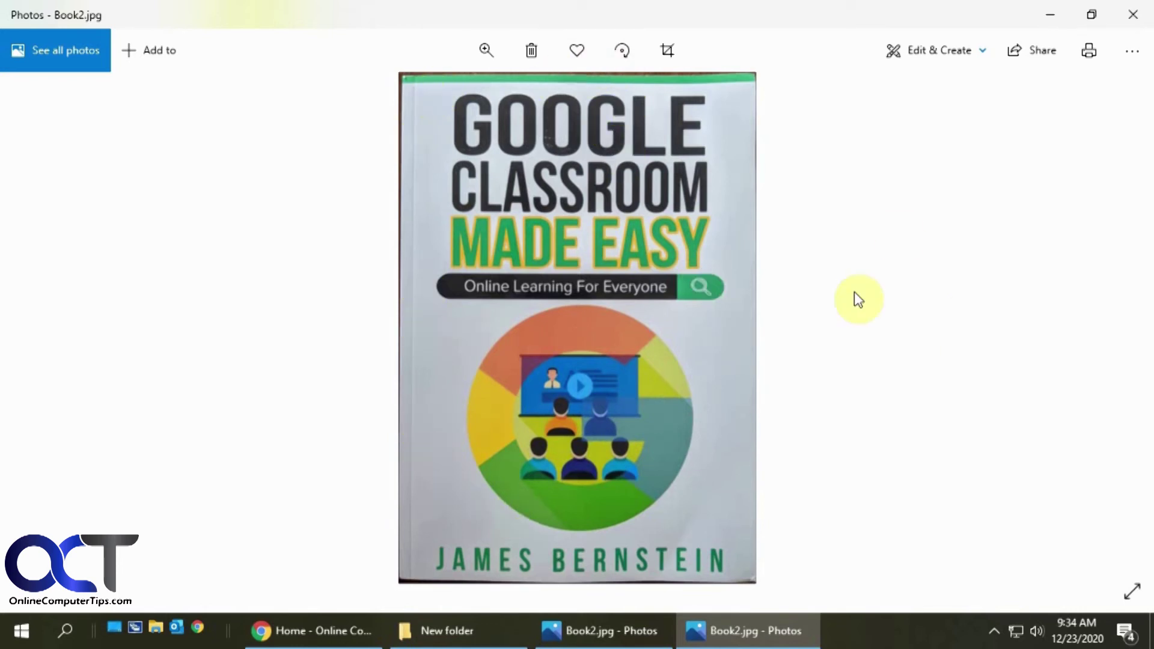
{"action": "left_click", "coordinate": [918, 50]}
{"action": "left_click", "coordinate": [913, 96]}
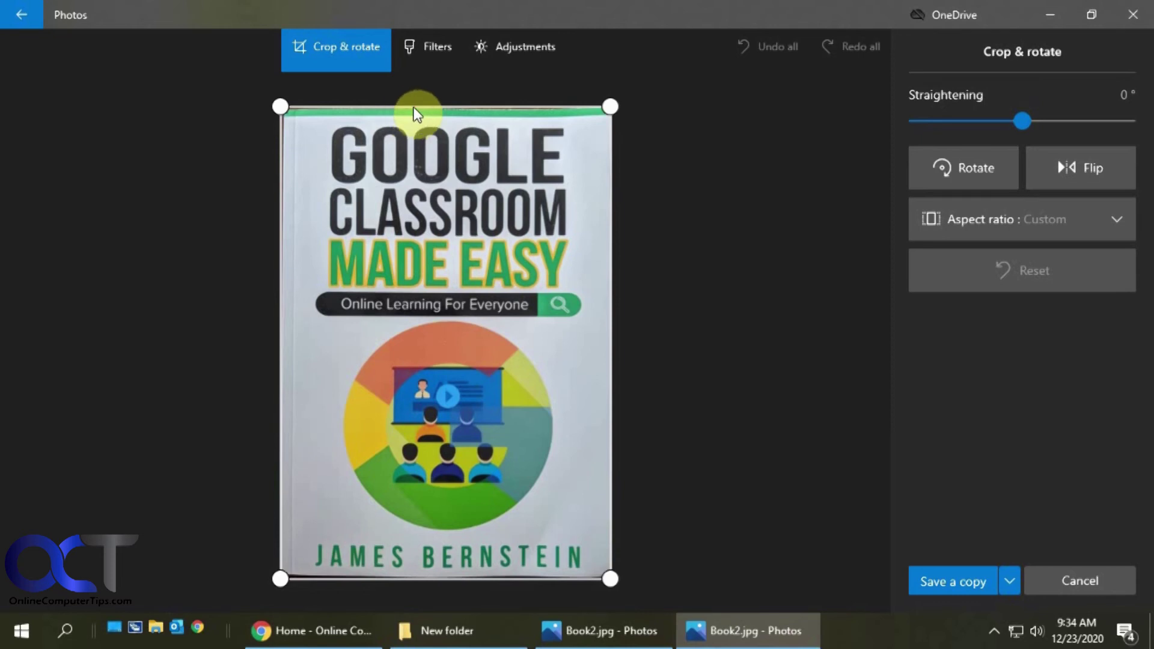
Pull the top crop edge down slightly, nudge the bottom-left corner, and save over Book2.jpg
{"action": "left_click_drag", "start_coordinate": [414, 107], "coordinate": [414, 118]}
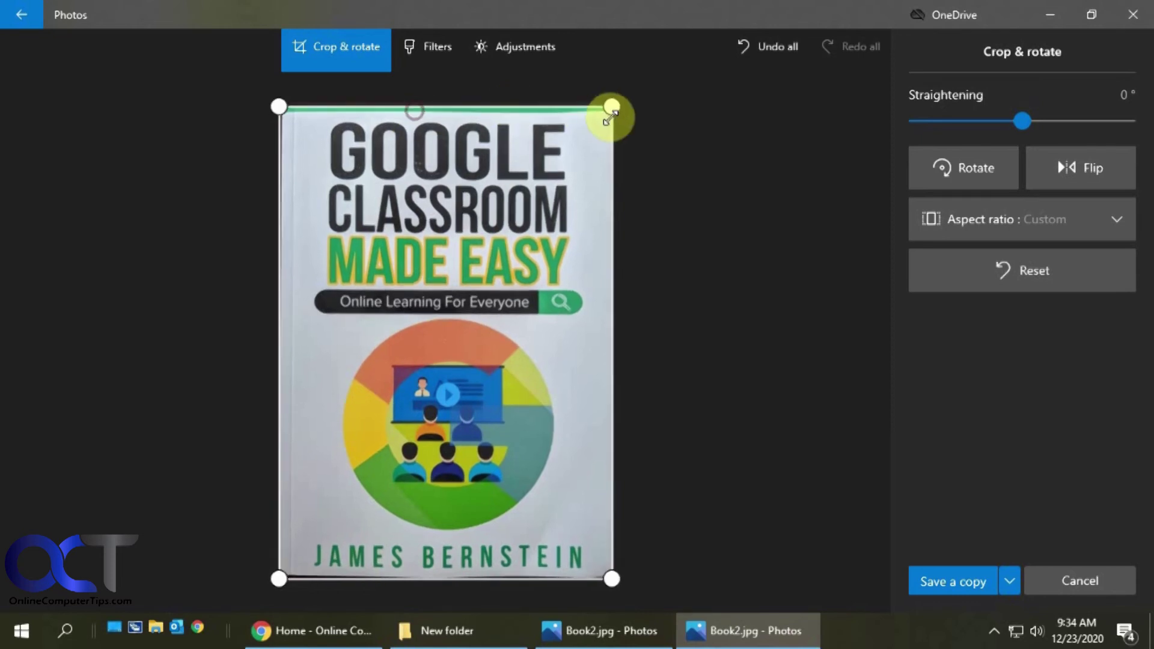
{"action": "left_click_drag", "start_coordinate": [280, 381], "coordinate": [278, 379]}
{"action": "left_click_drag", "start_coordinate": [279, 578], "coordinate": [282, 574]}
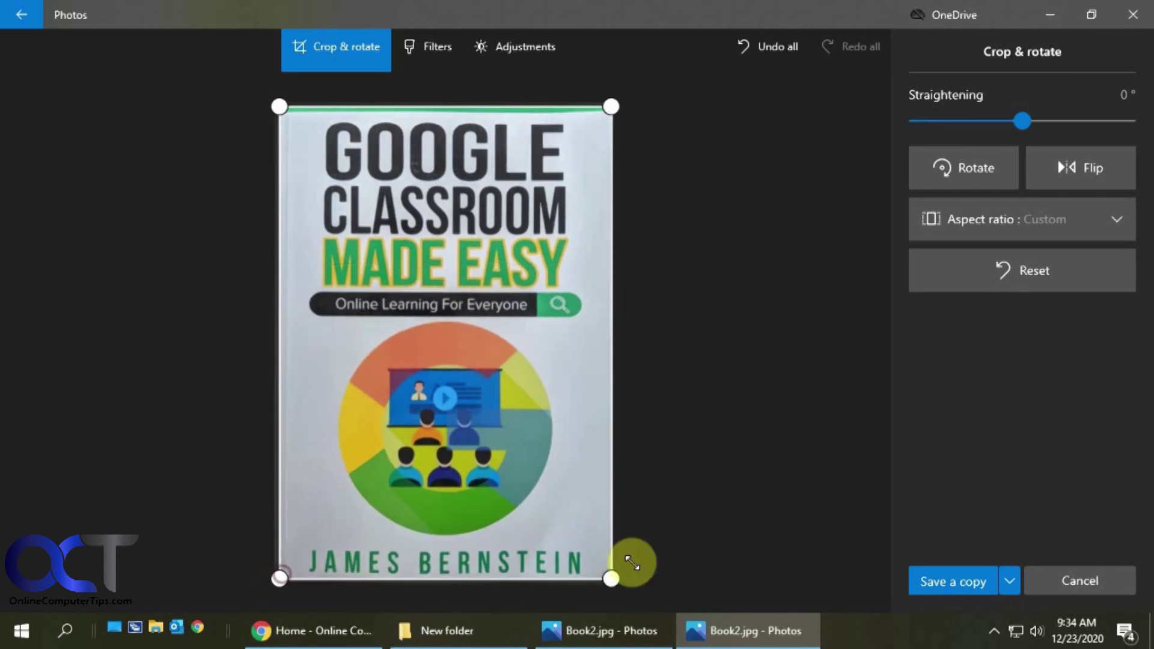
{"action": "left_click", "coordinate": [1008, 579]}
{"action": "left_click", "coordinate": [979, 550]}
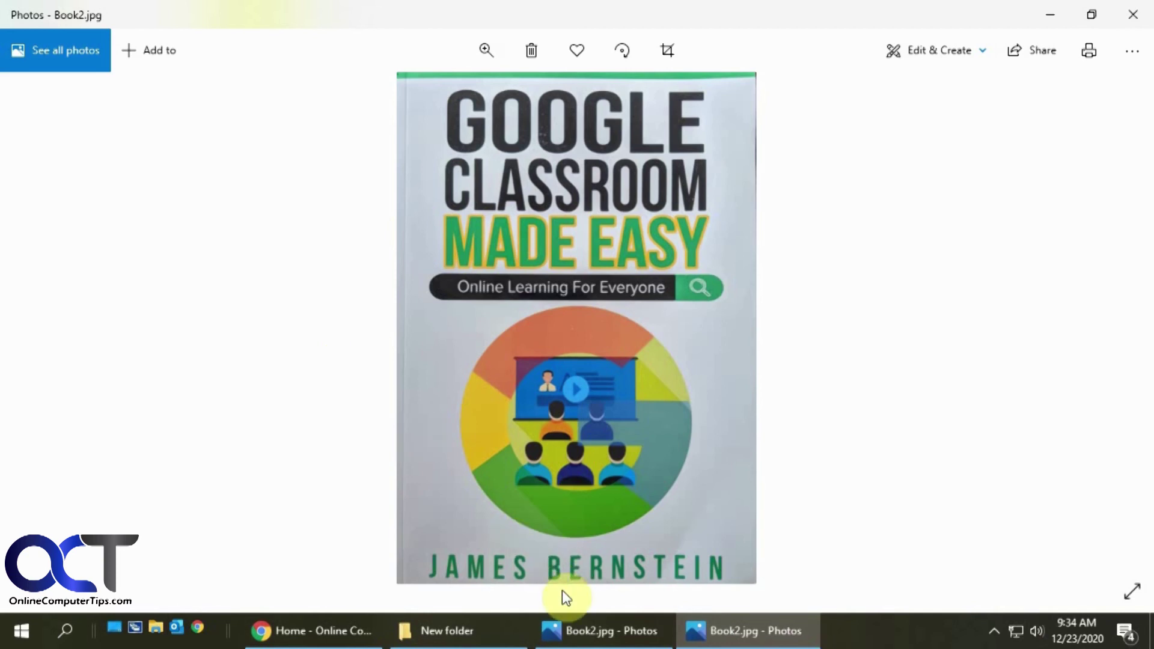
Reopen Book2.jpg from New folder and start editing it in the Crop & rotate editor
{"action": "left_click", "coordinate": [521, 630]}
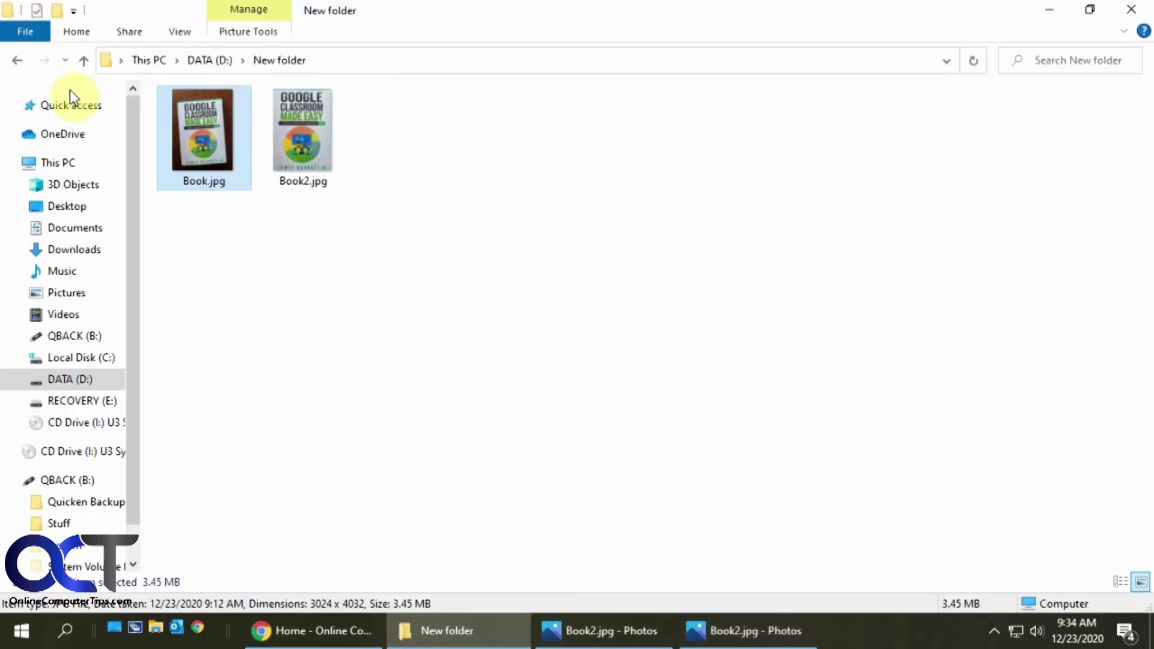
{"action": "double_click", "coordinate": [291, 163]}
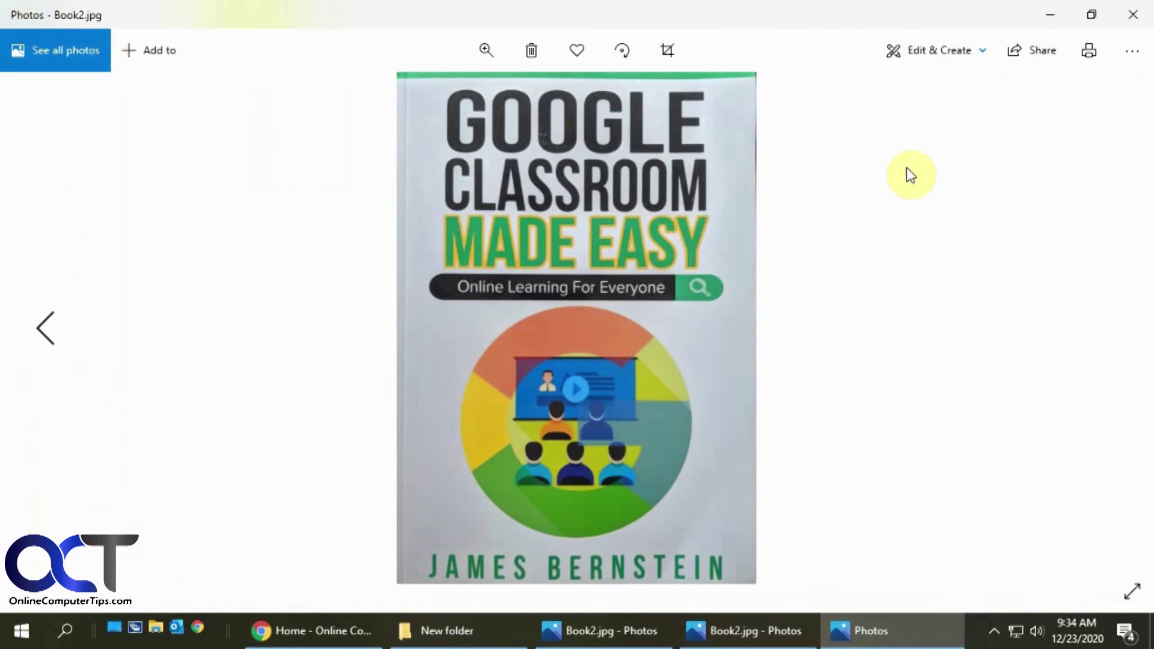
{"action": "left_click", "coordinate": [945, 56]}
{"action": "left_click", "coordinate": [903, 102]}
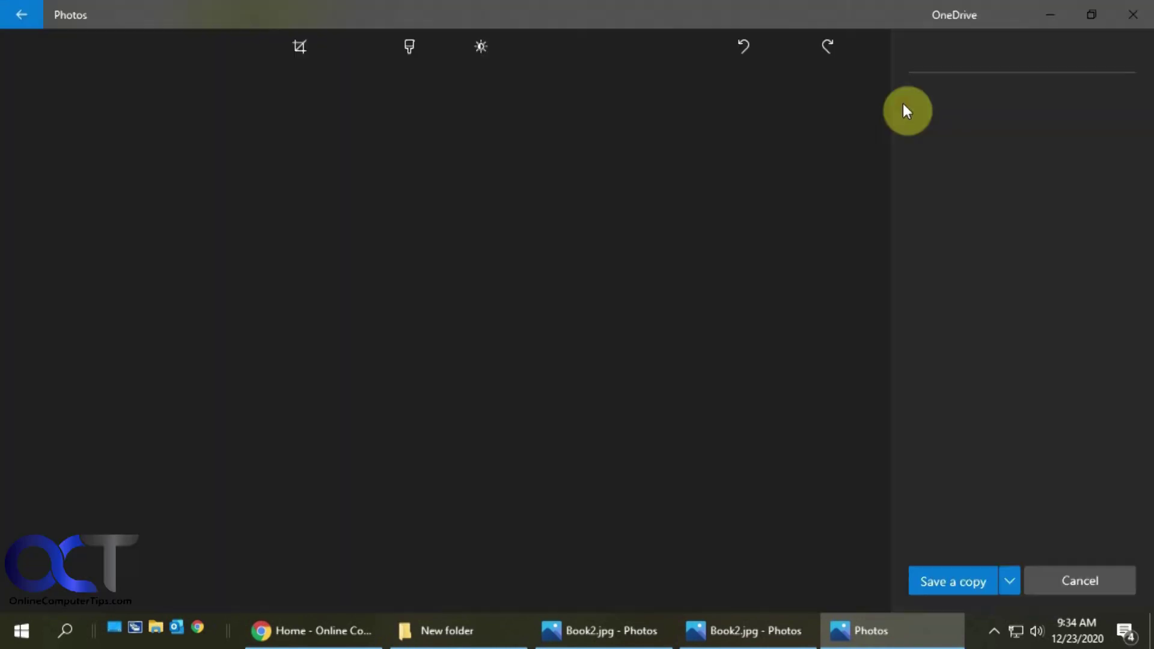